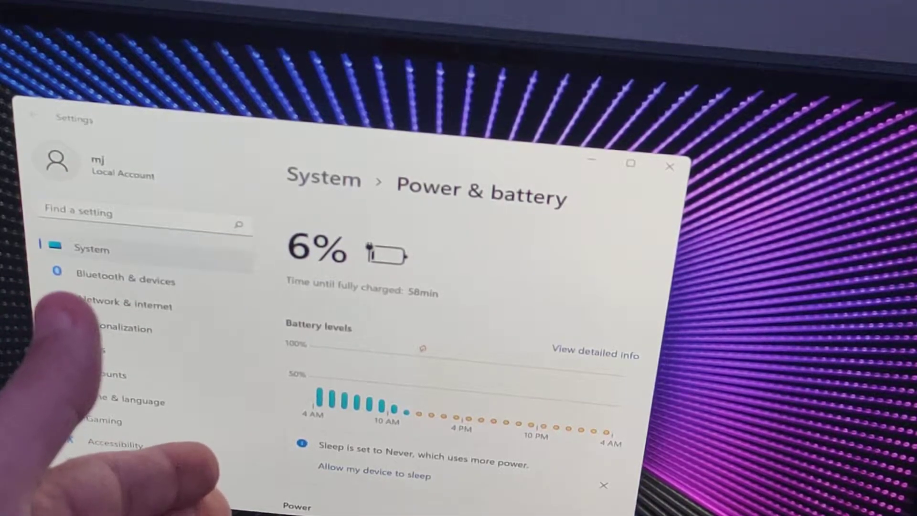
- Switch the laptop's performance mode to Silent with the Fn+Q hotkey
key("fn+q")
key("fn+q")
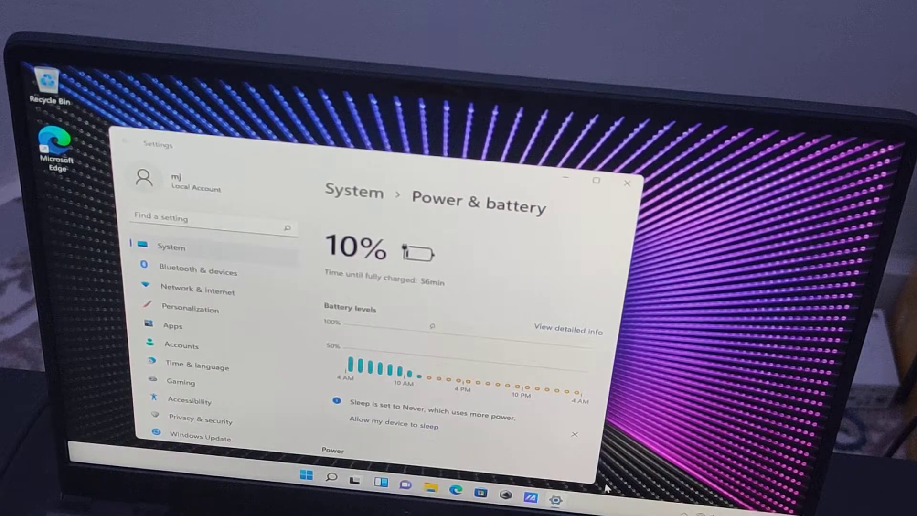
key("fn+q")
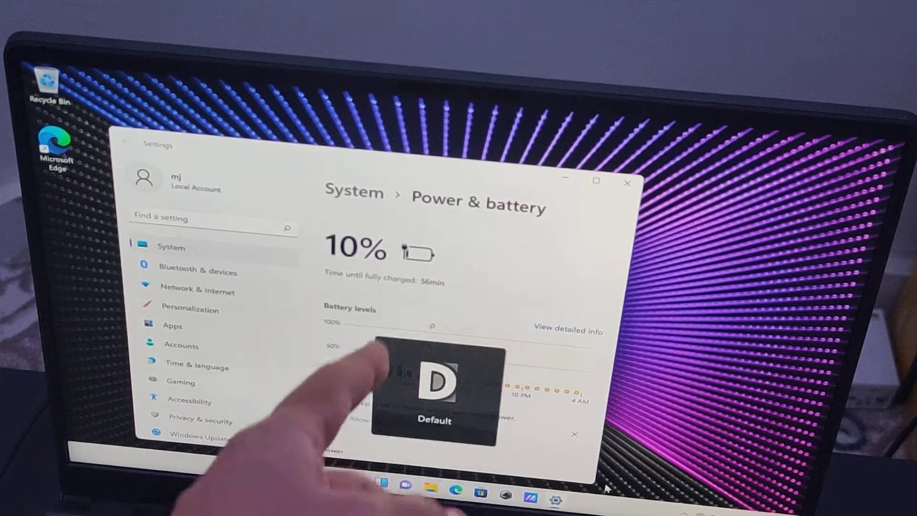
key("fn+q")
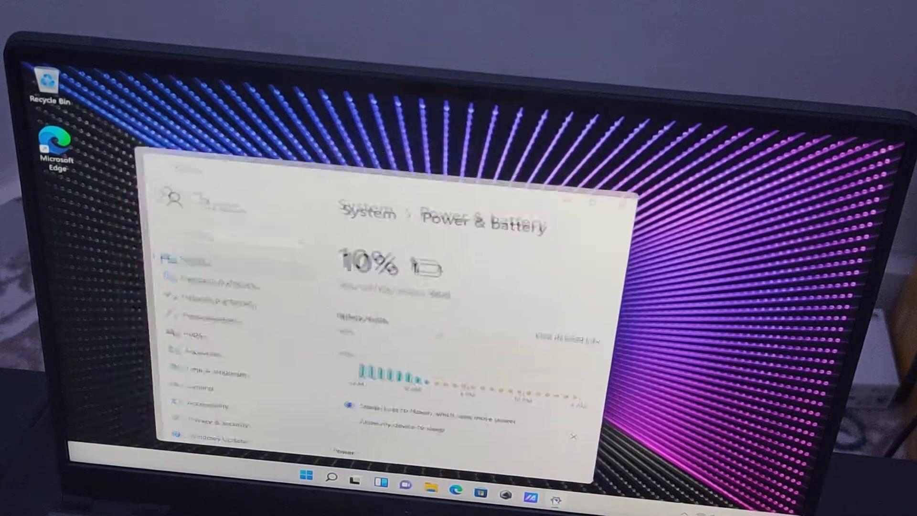
left_click(555, 499)
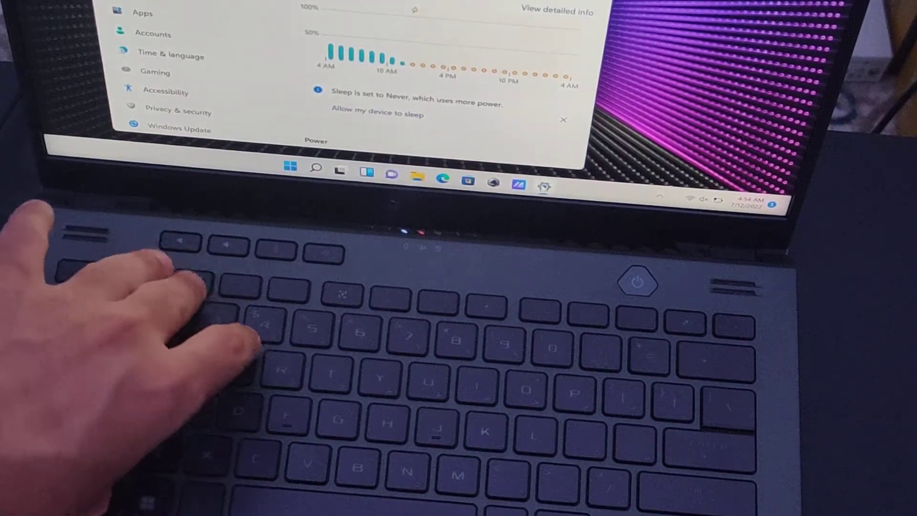
- Turn the keyboard backlight on with the F3 brightness-up key
key("F3")
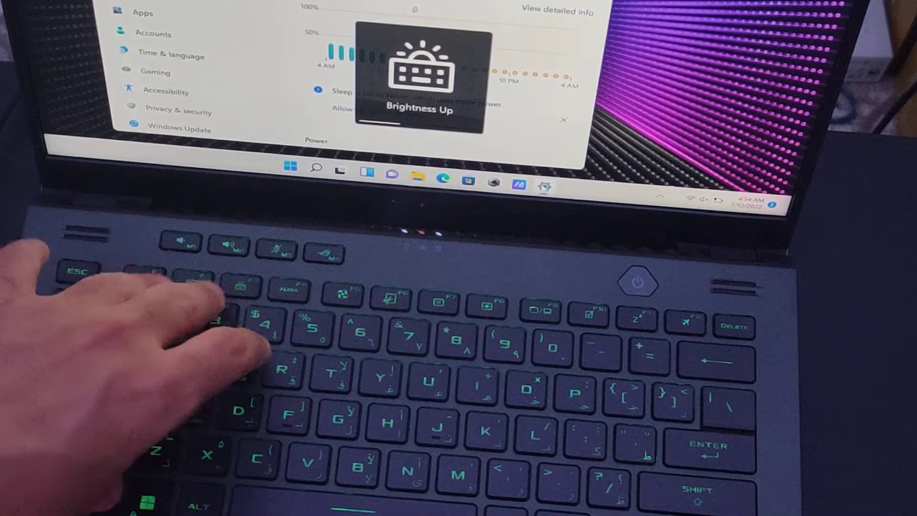